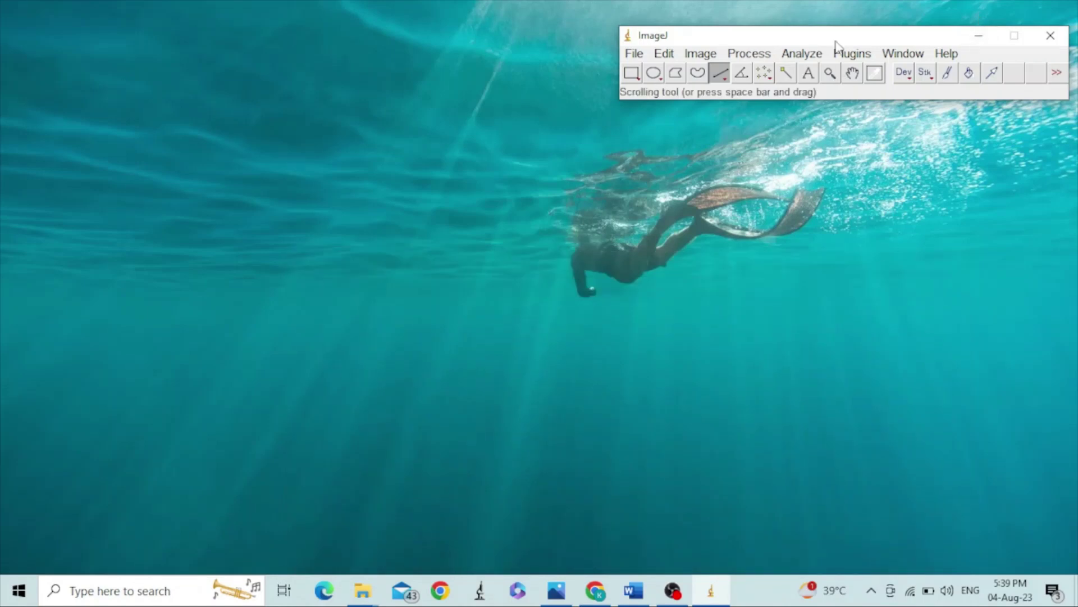
- Move the ImageJ main window aside and back, then restore the magnification reference figure
drag(837, 44, 705, 90)
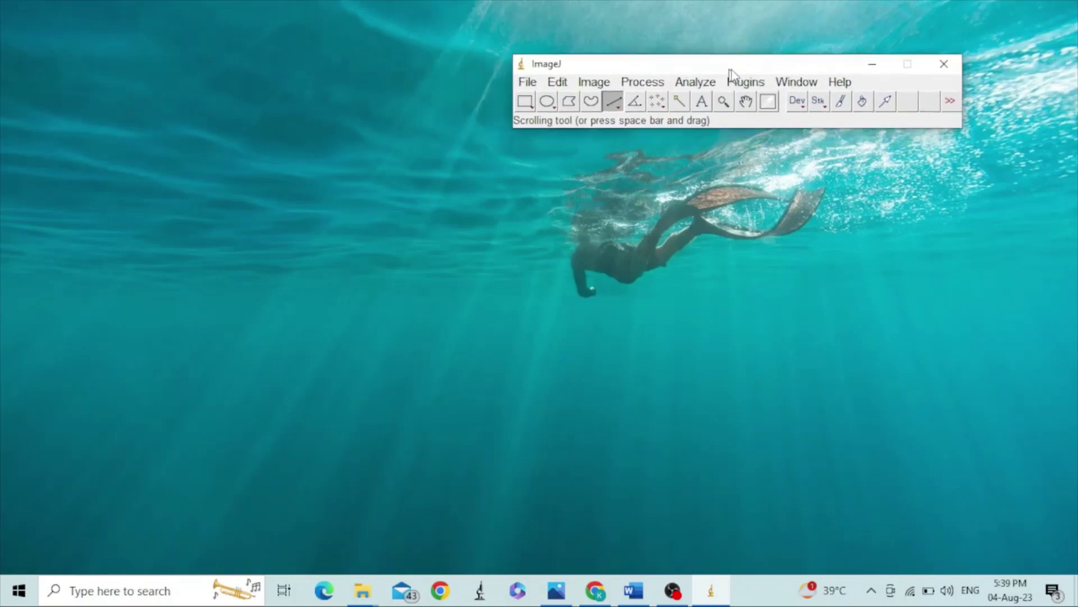
drag(704, 88, 770, 58)
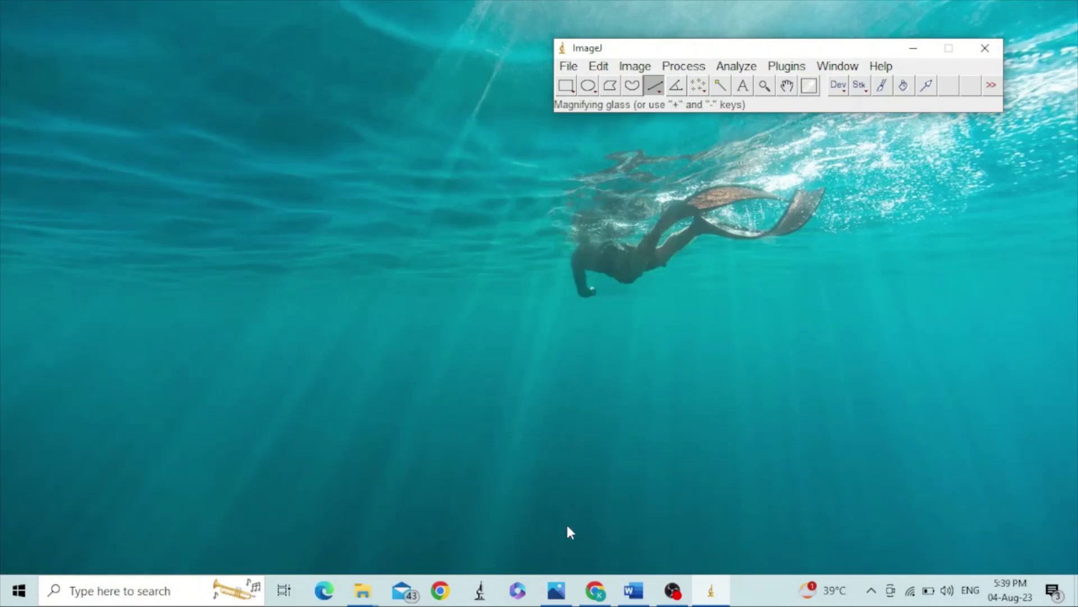
click(563, 592)
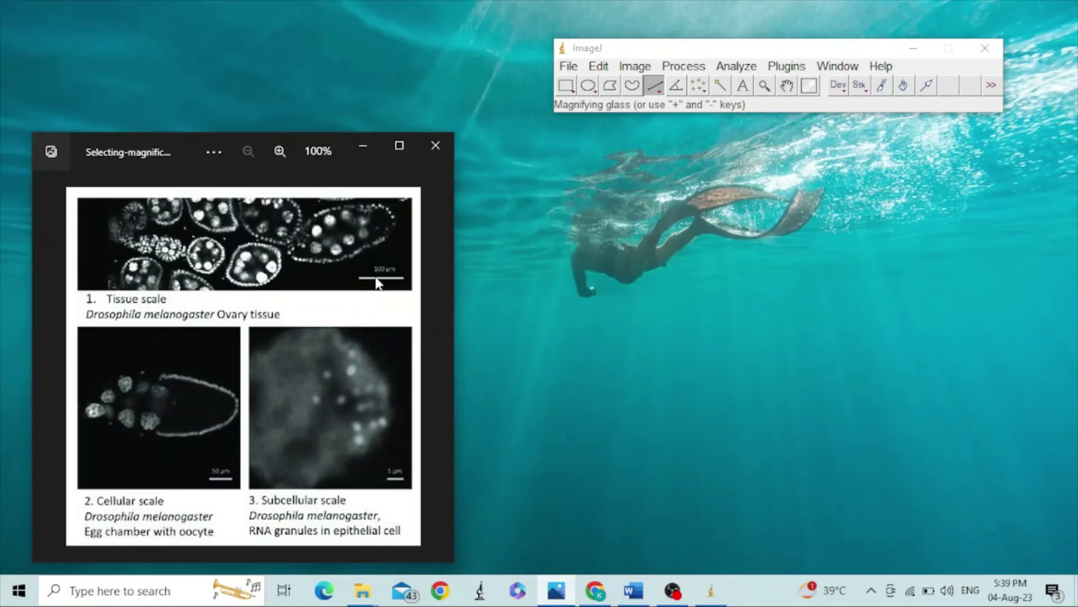
- Minimize the Photos figure of scale bars at tissue, cellular and subcellular scales
click(364, 148)
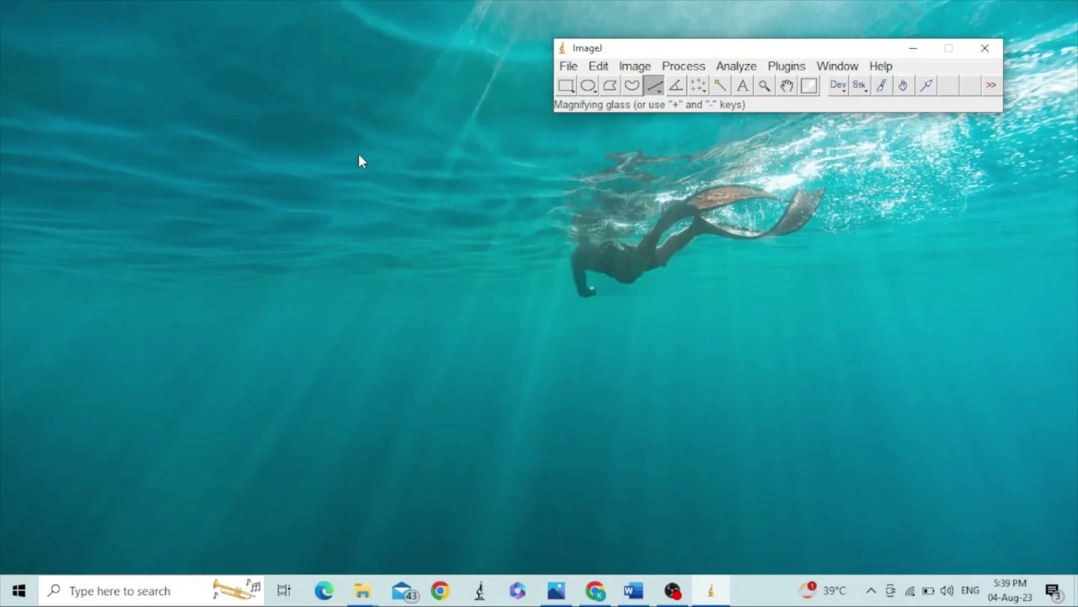
- Shift the ImageJ main window left, then back right to a new desktop spot
drag(742, 55, 668, 52)
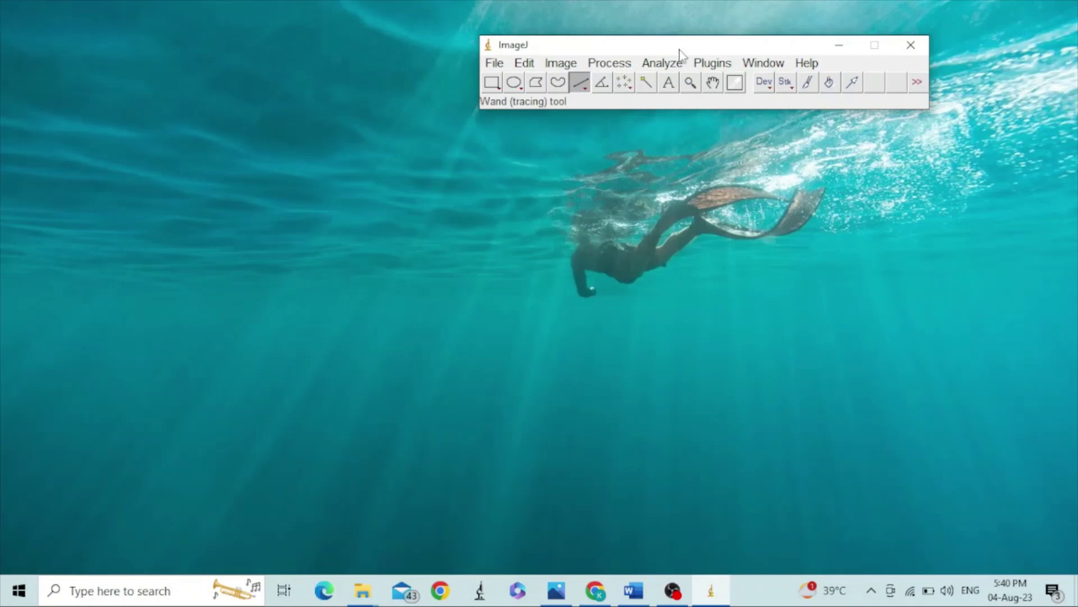
drag(679, 50, 762, 67)
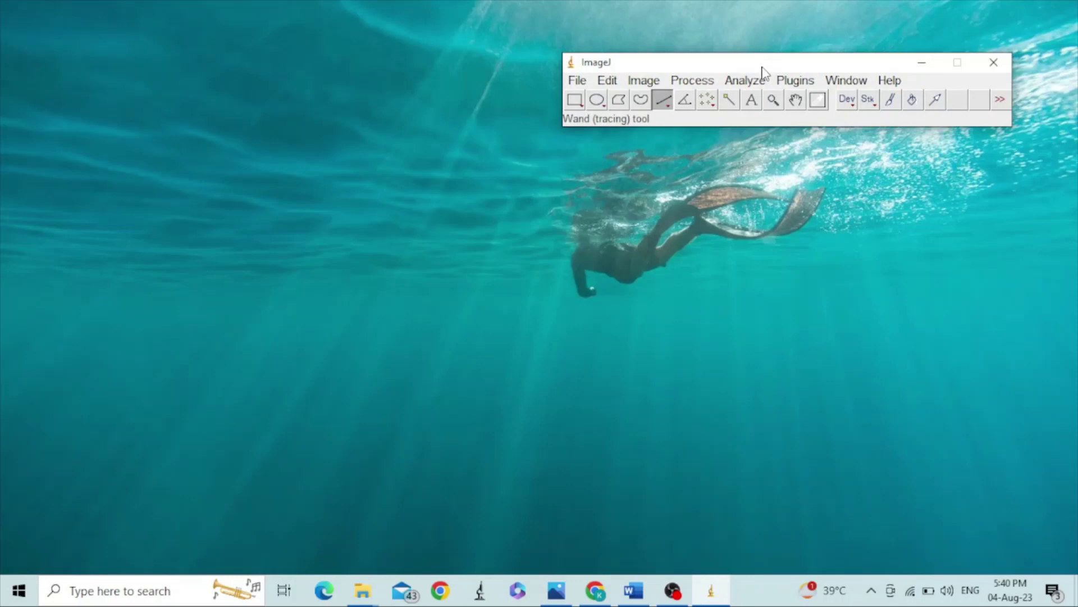
drag(763, 66, 772, 59)
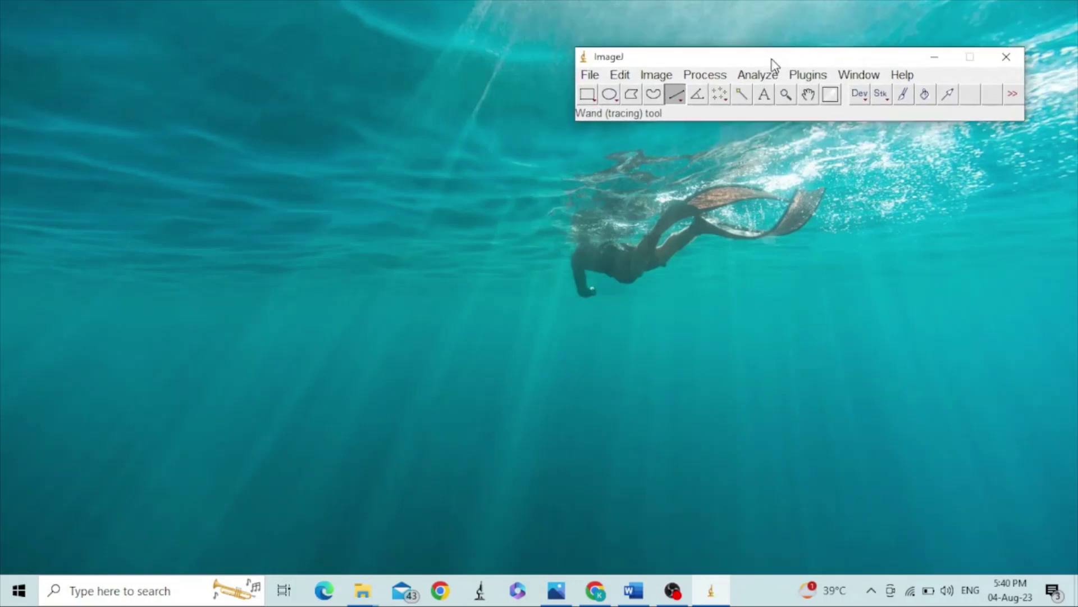
- Open TC_16.tif from the Add Scale Bar folder by dropping it onto ImageJ
click(364, 593)
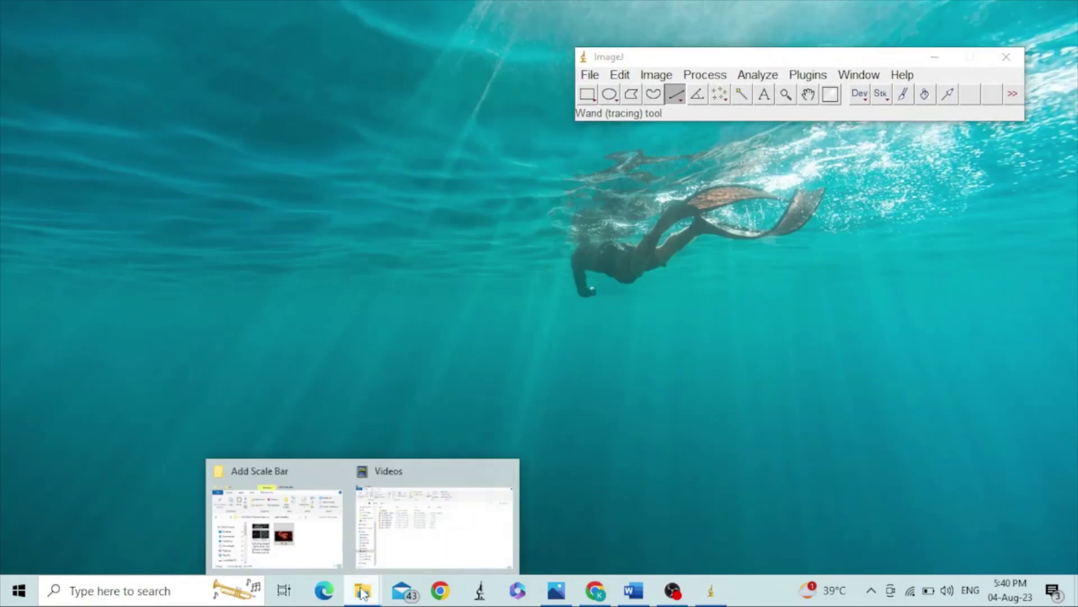
click(279, 519)
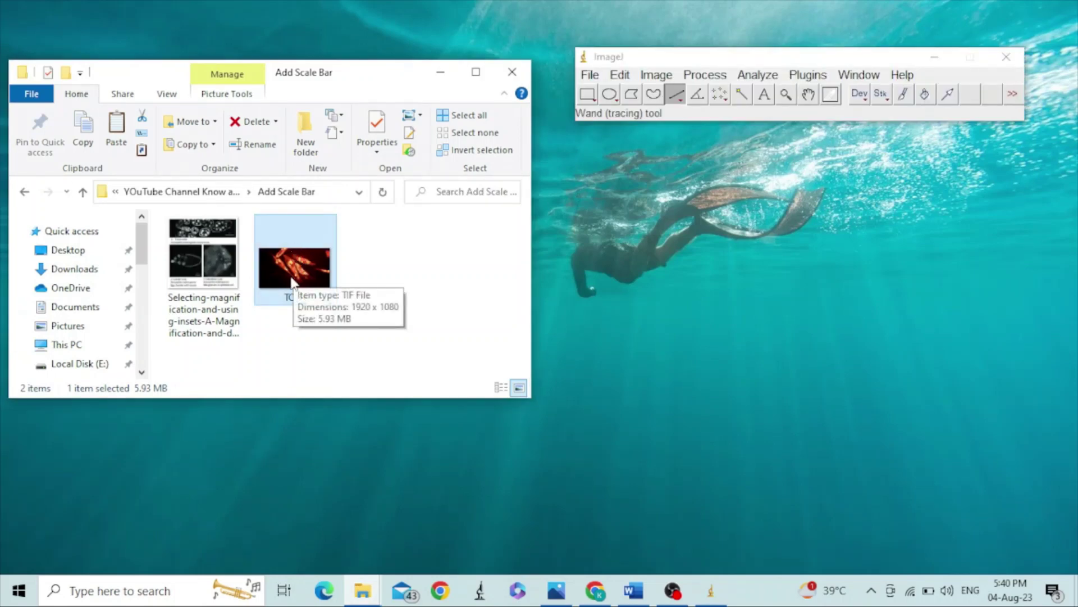
mouse_move(293, 281)
mouse_down()
mouse_move(745, 118)
mouse_move(784, 115)
mouse_up()
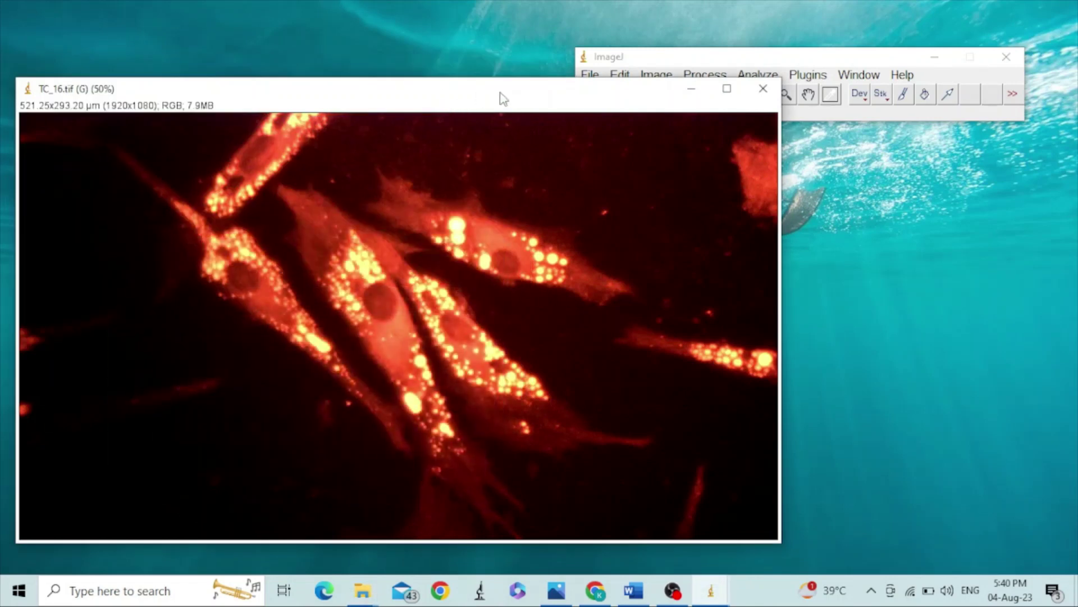
- Move the TC_16 window and launch Analyze > Tools > Scale Bar for TC_16
drag(501, 97, 484, 121)
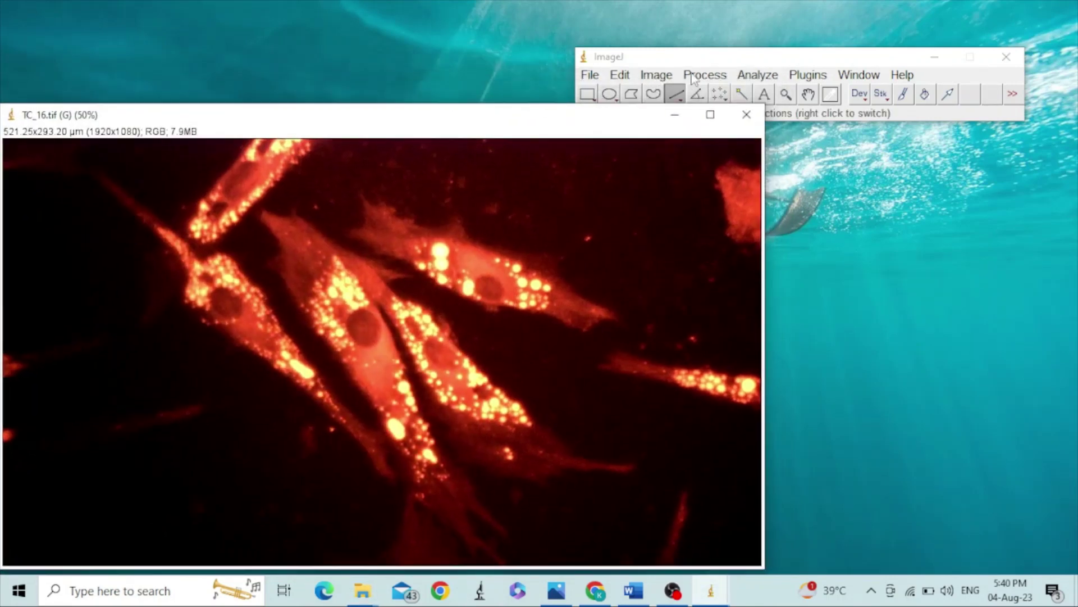
click(773, 76)
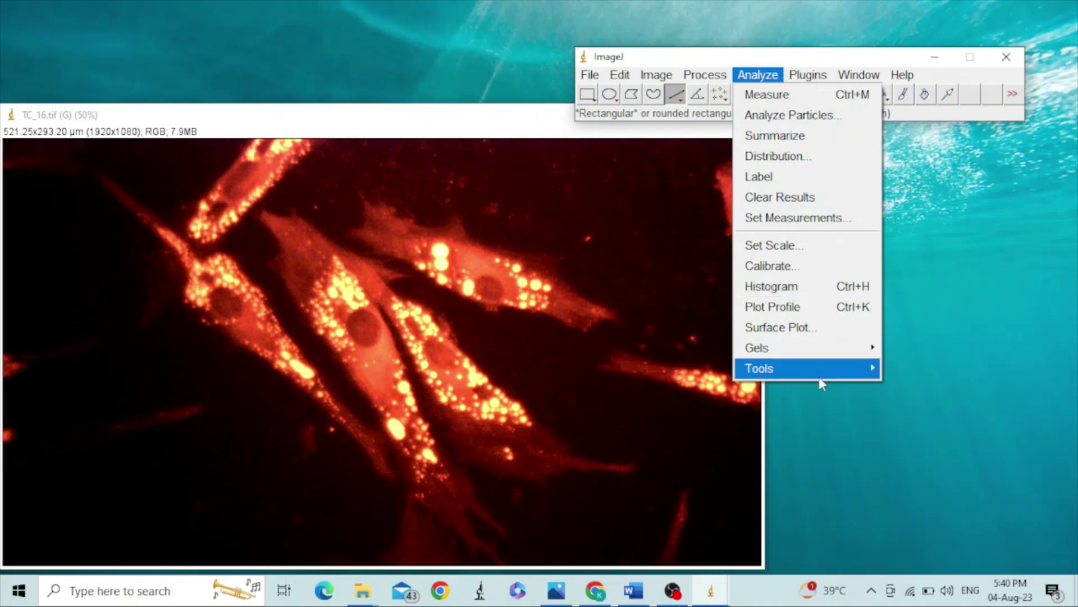
mouse_move(805, 368)
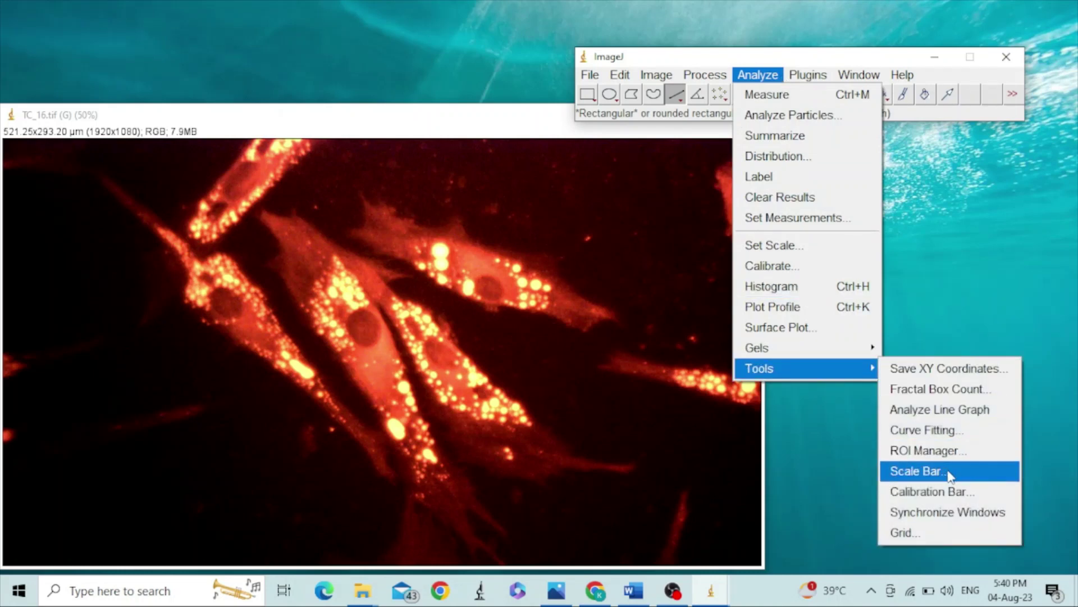
click(942, 469)
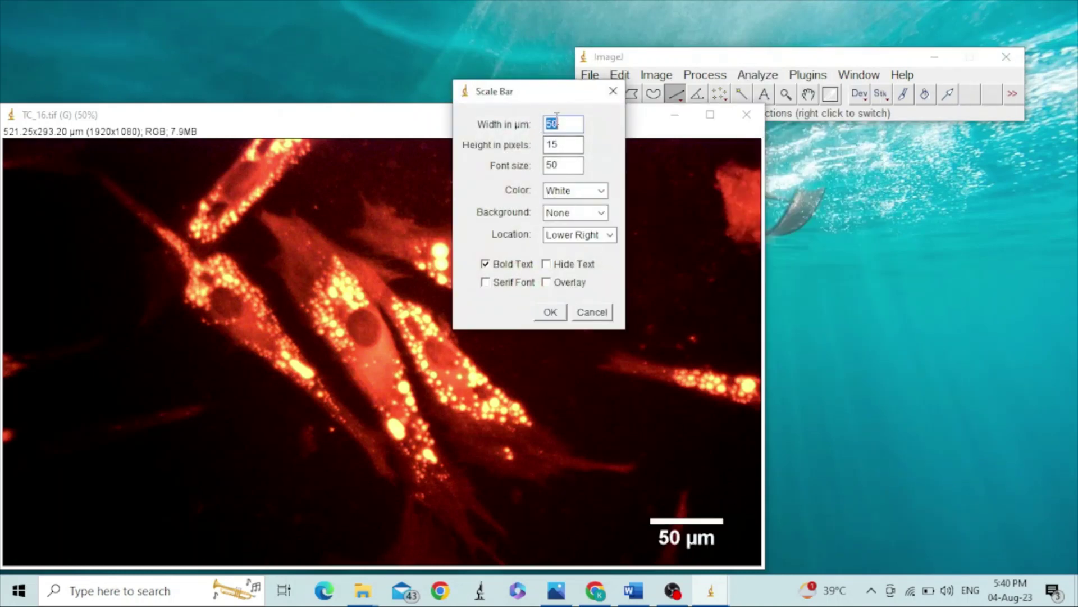
- Place the Scale Bar dialog beside the image; set width 75 µm, height 20 px, font 75
drag(579, 99, 904, 166)
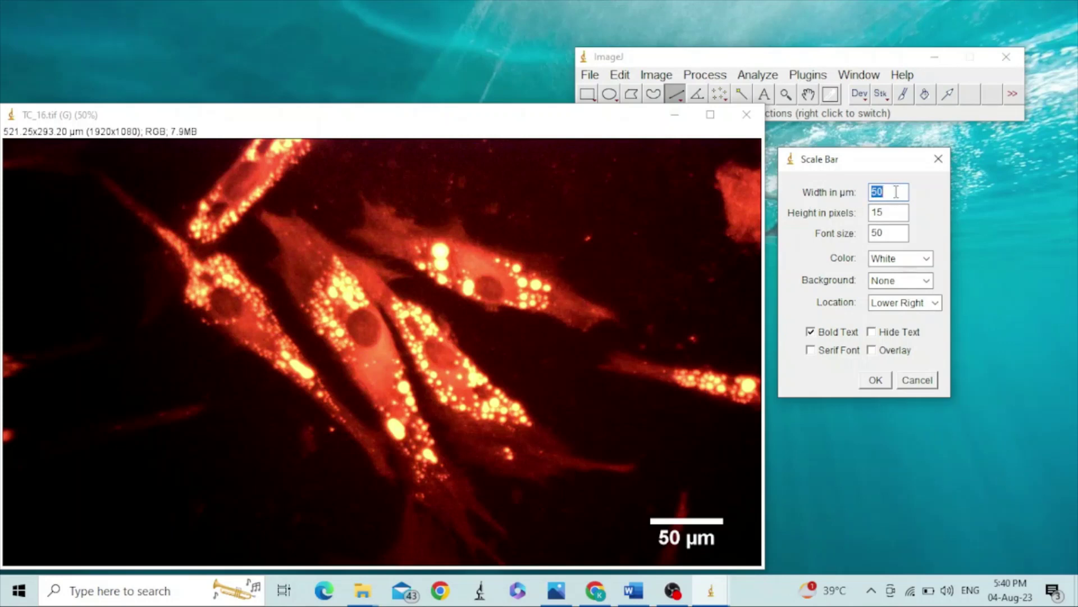
text(75)
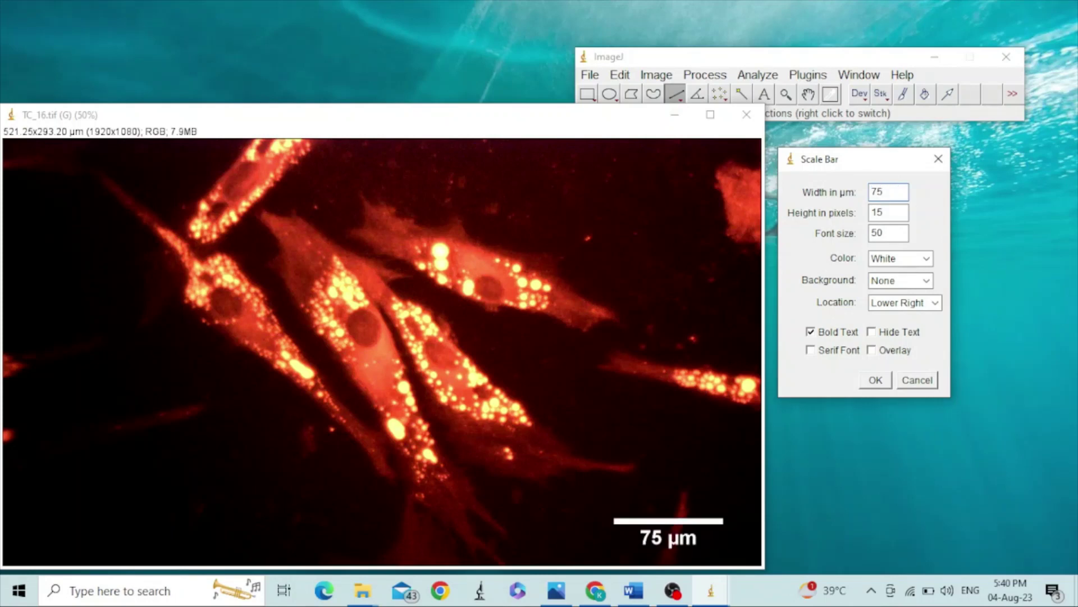
double_click(892, 212)
text(20)
double_click(886, 234)
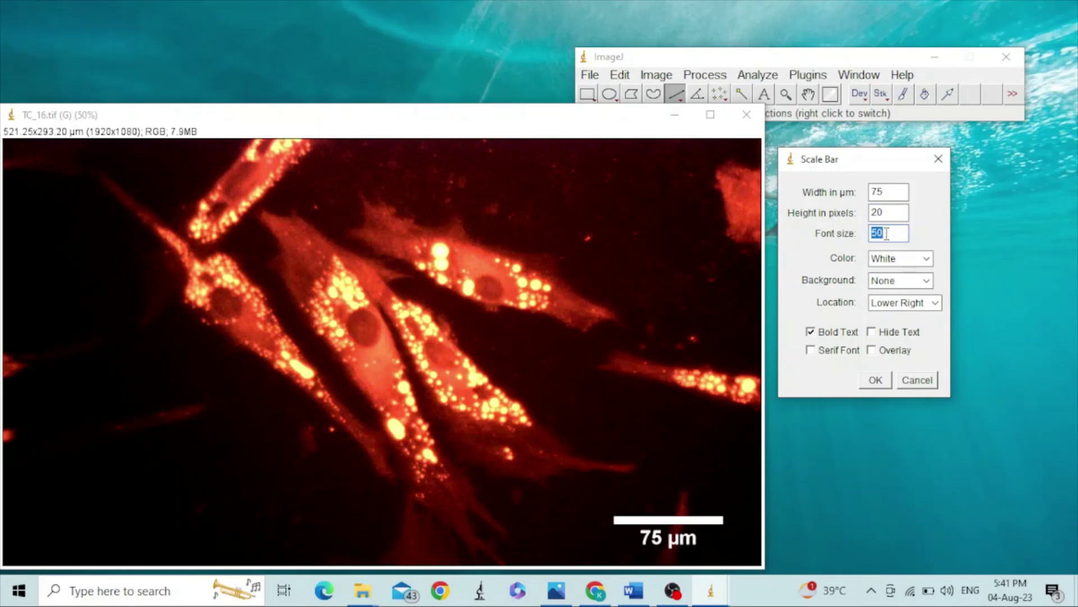
text(75)
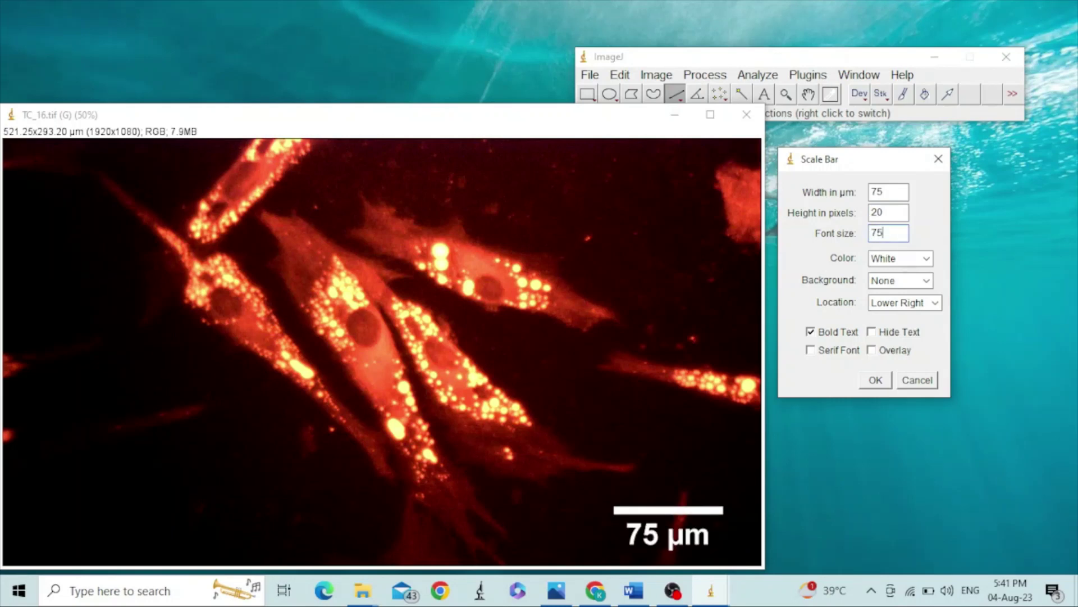
- Keep the bar white and set Background to None after trying black and gray
click(927, 261)
click(927, 280)
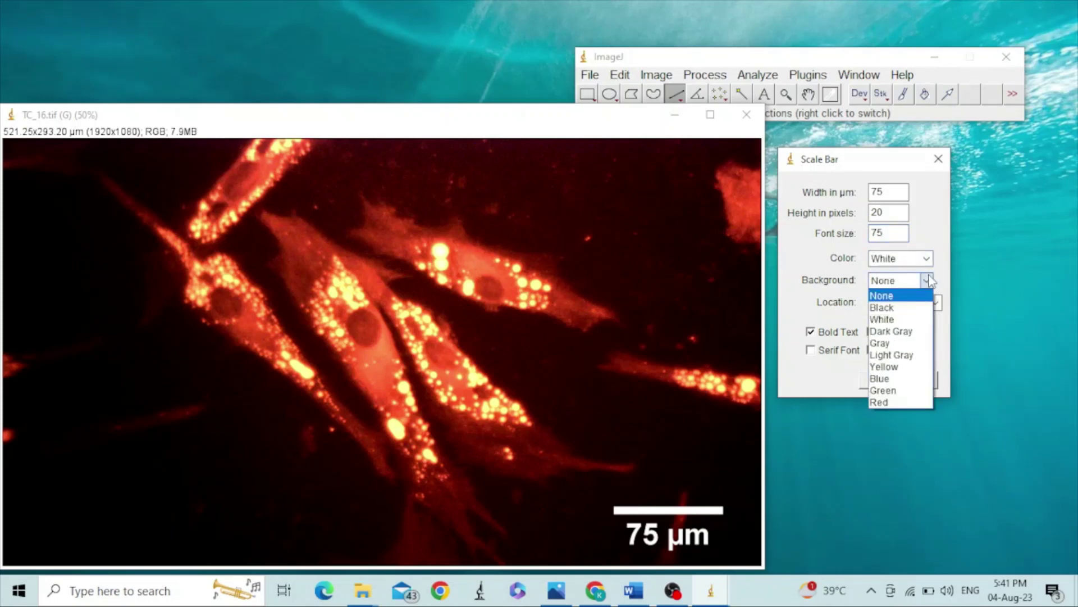
click(921, 307)
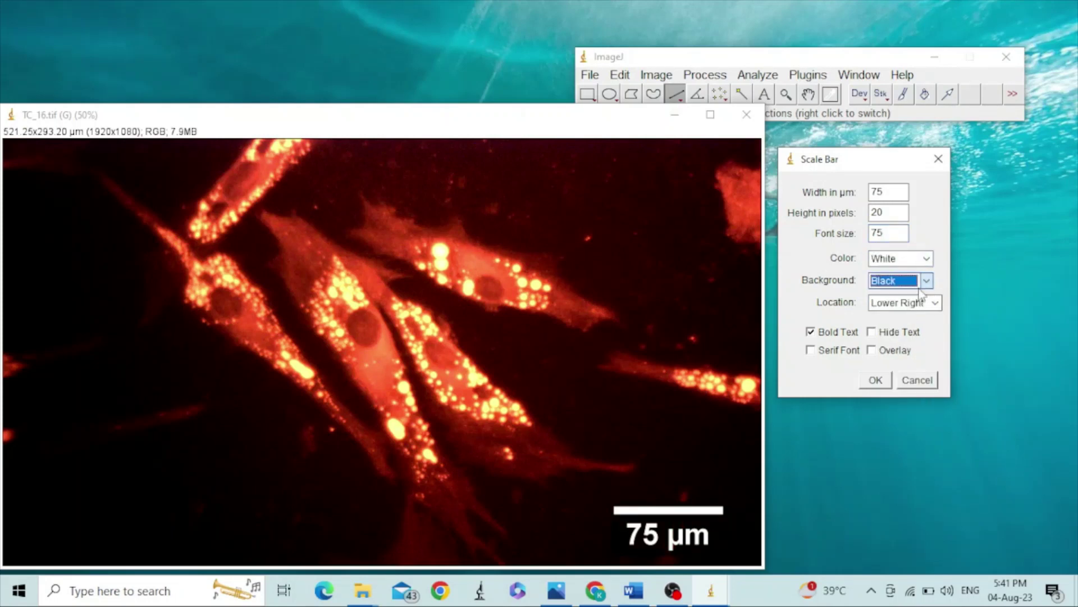
click(926, 282)
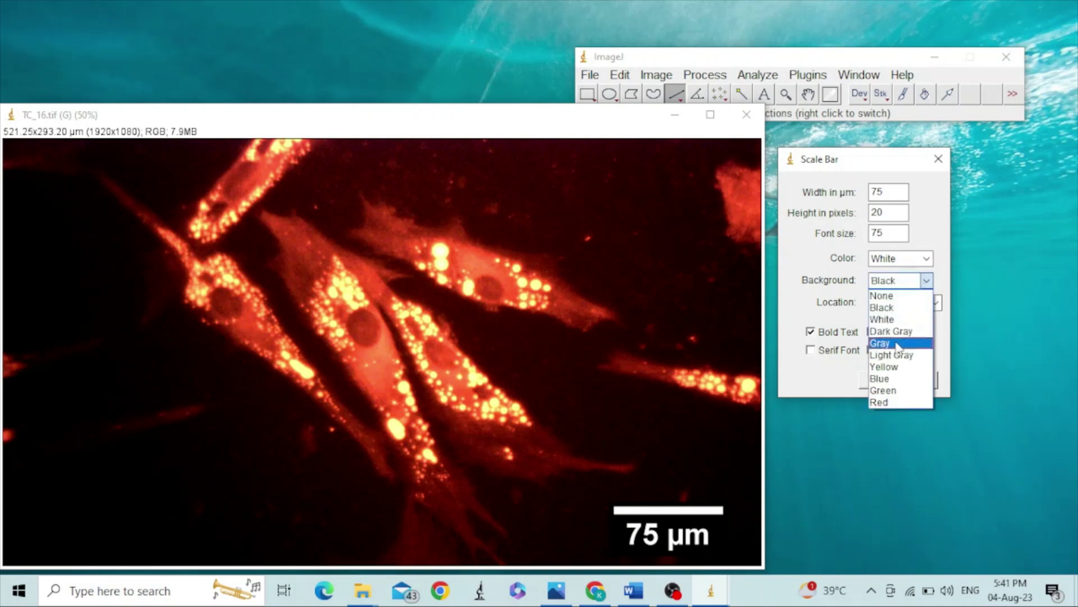
click(923, 341)
click(927, 281)
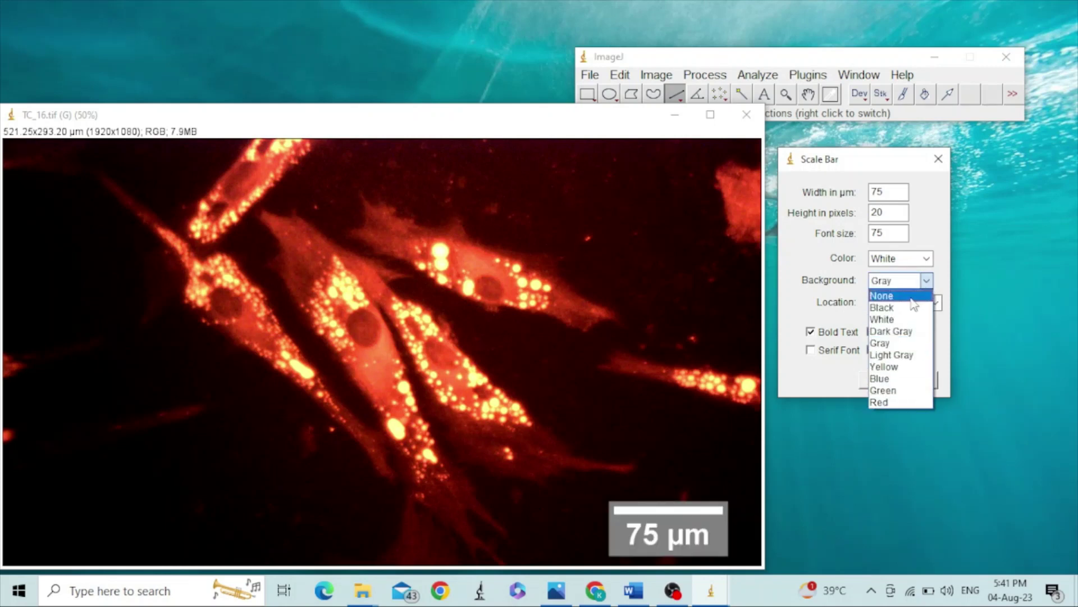
click(914, 295)
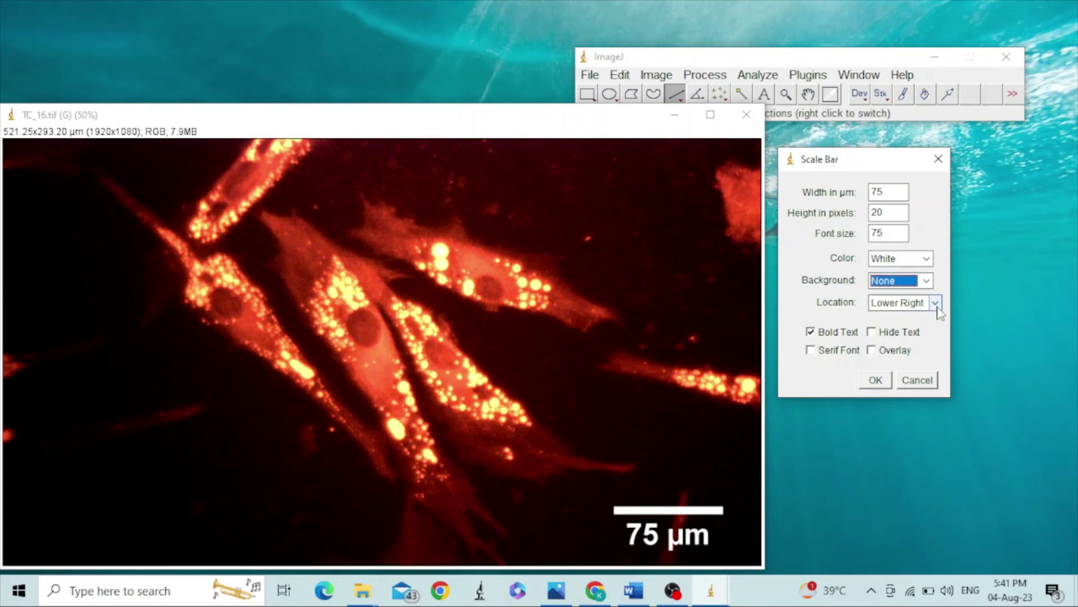
- Try Lower Left and Upper Left locations, then settle the bar at Lower Right
click(936, 304)
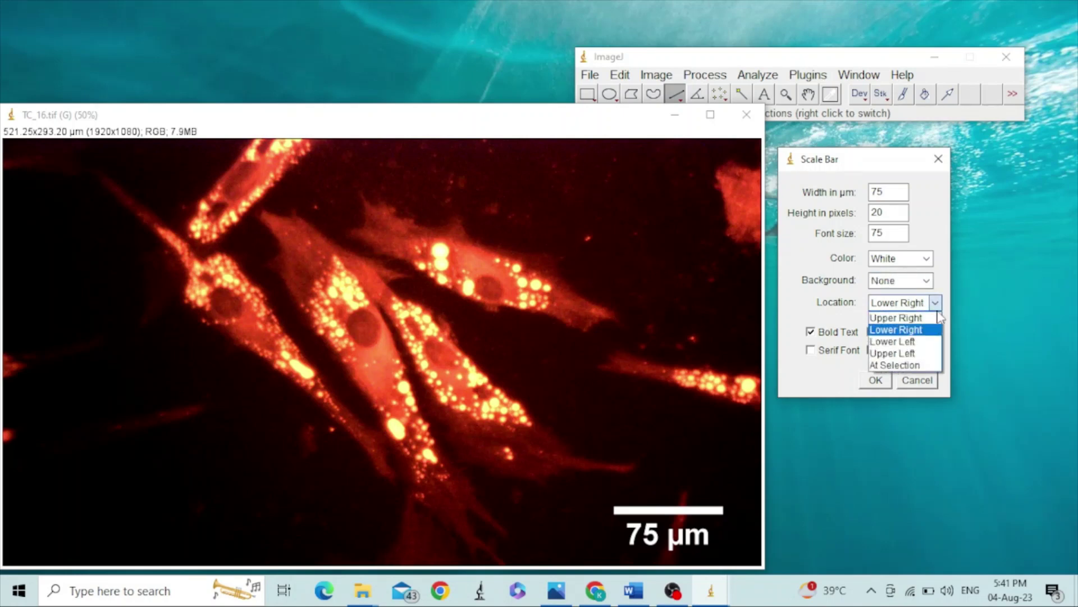
click(920, 342)
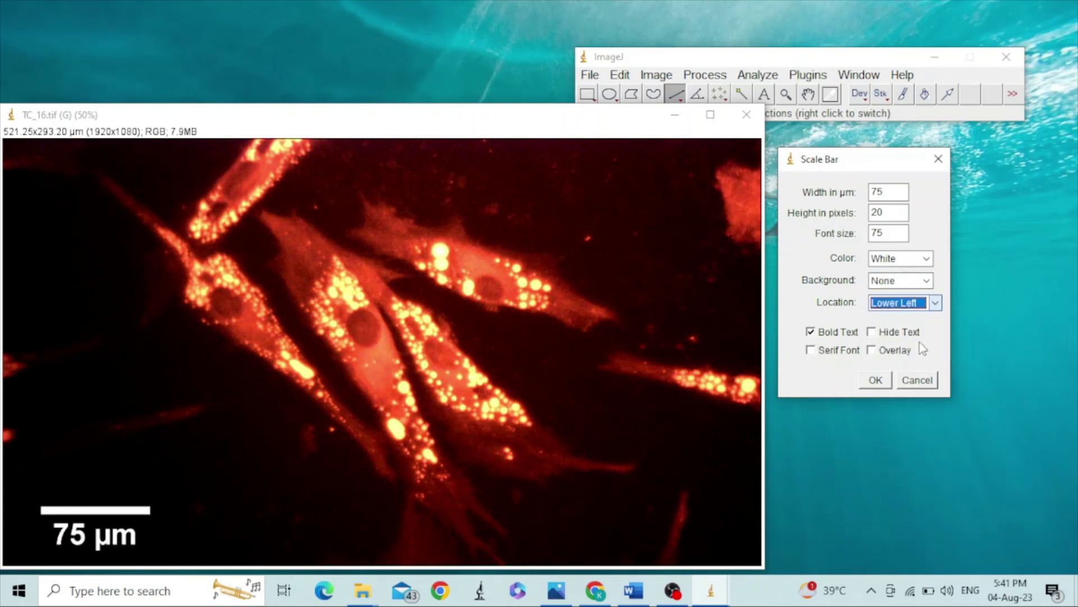
click(934, 302)
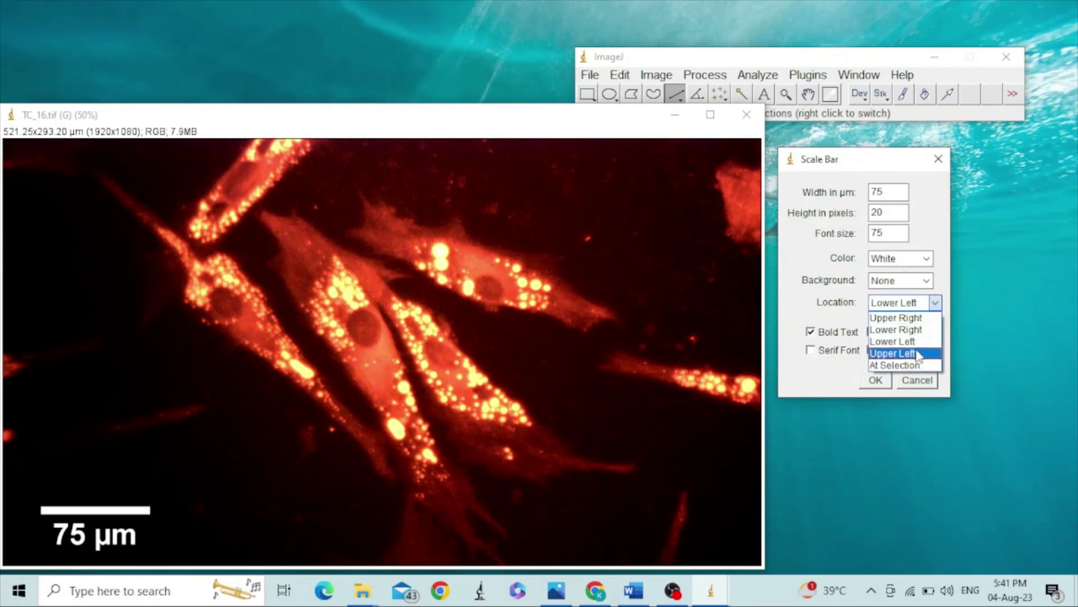
click(918, 354)
click(932, 305)
click(925, 331)
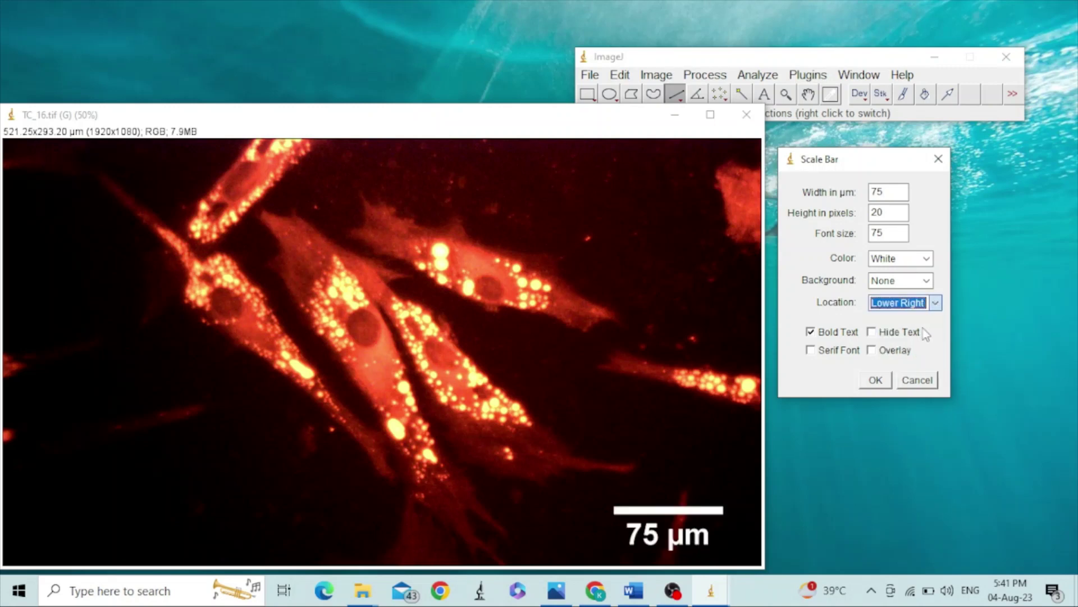
- Keep the label bold and visible, then apply the 75 µm bar with OK
click(811, 333)
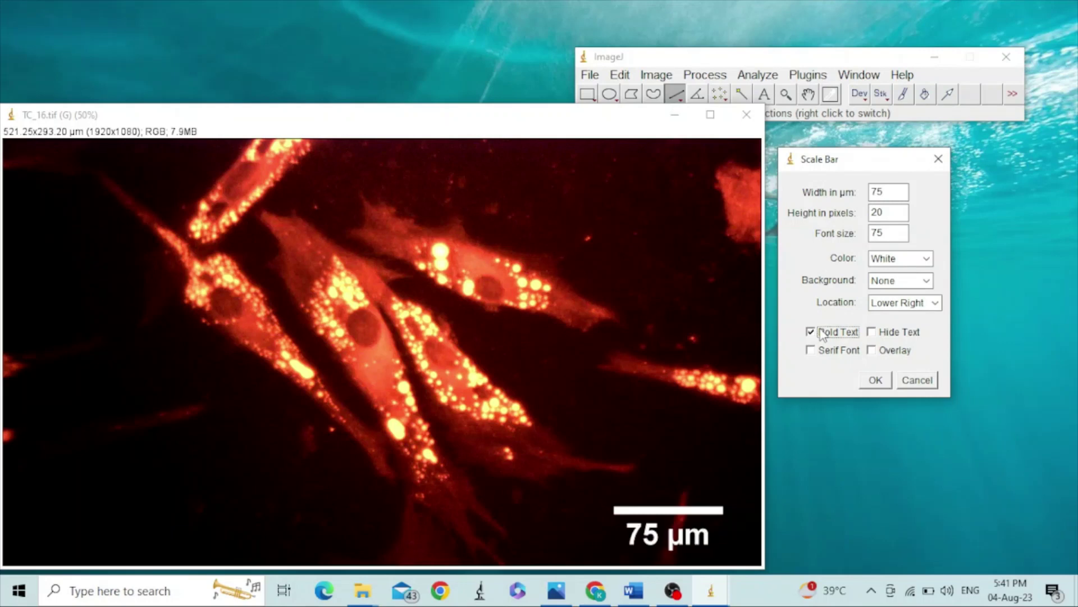
click(872, 333)
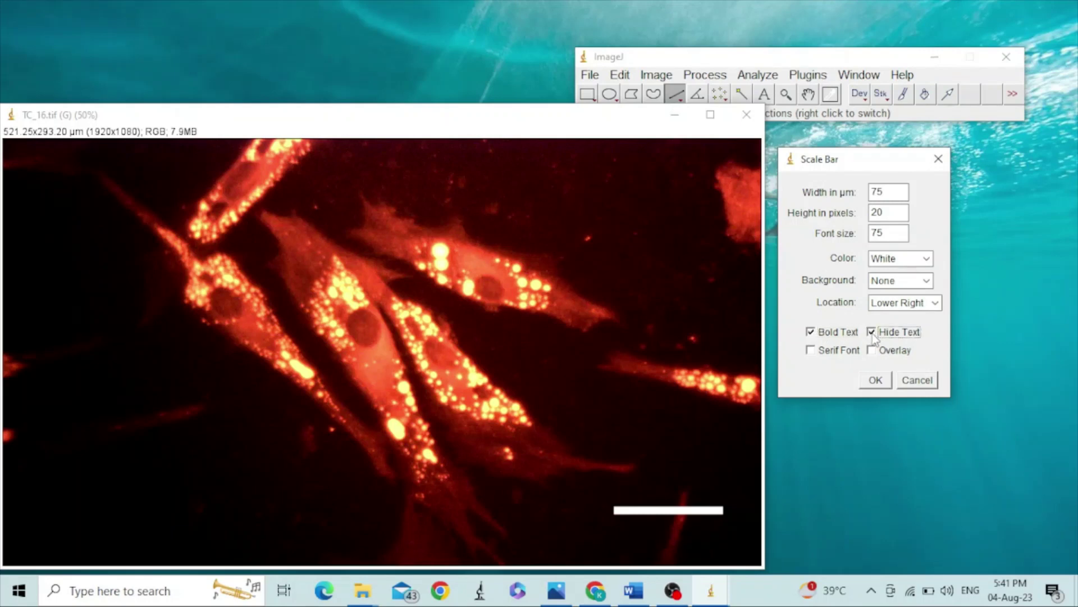
click(873, 333)
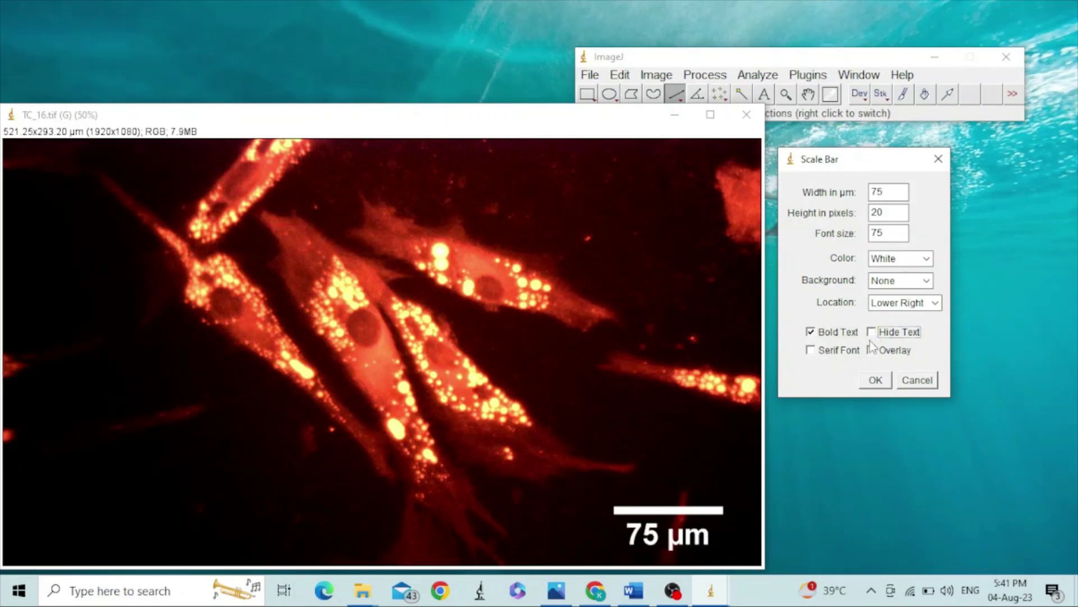
click(877, 382)
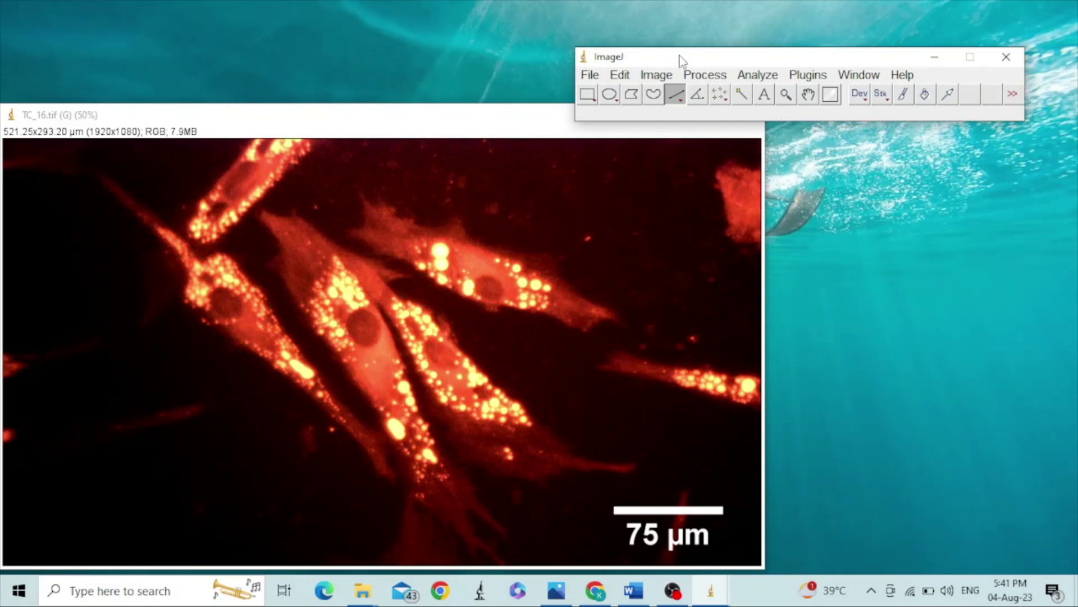
- Start saving over TC_16.tif with File > Save and move the replace prompt aside
drag(681, 57, 726, 31)
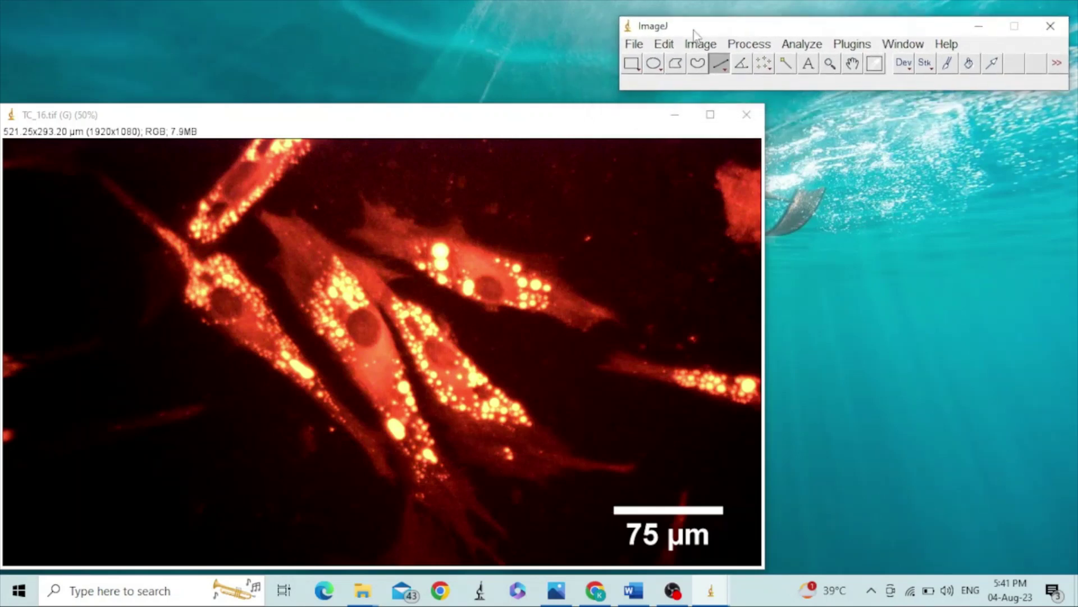
click(639, 46)
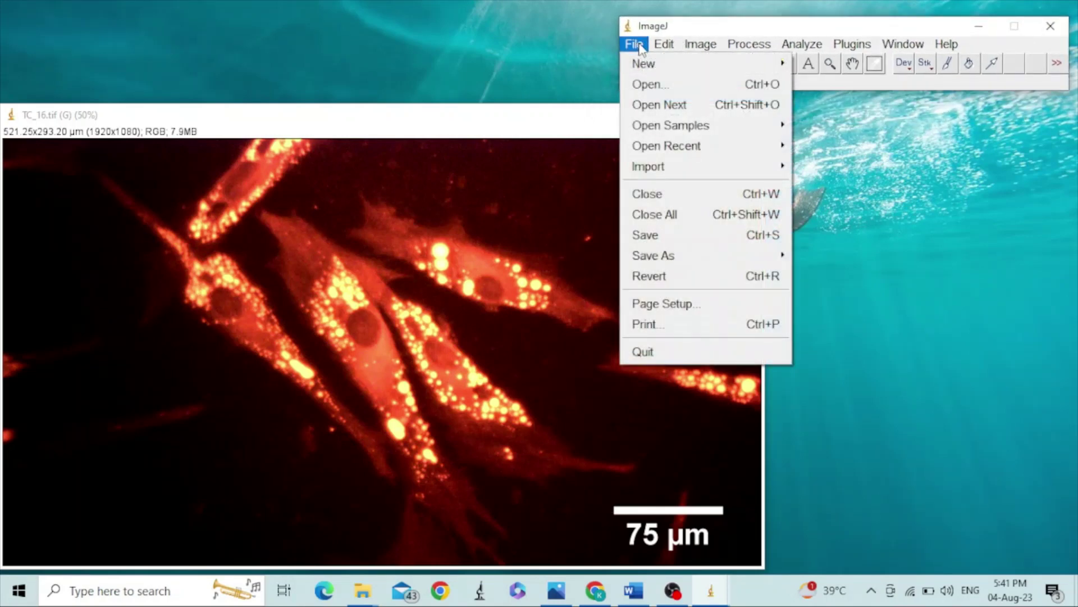
click(668, 236)
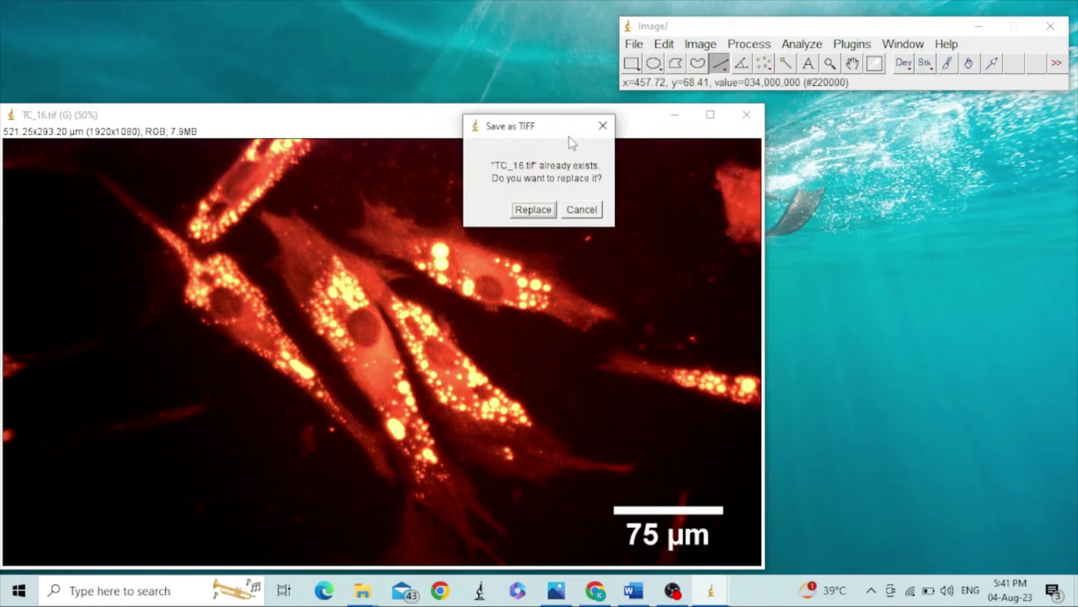
drag(577, 128, 917, 152)
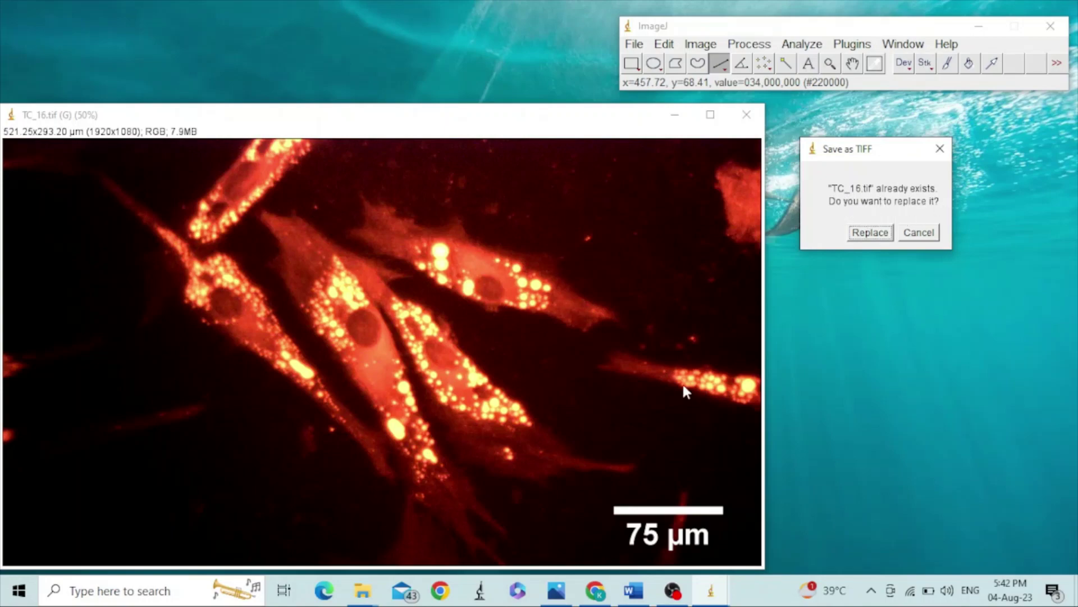
- Check the Add Scale Bar folder, then cancel replacing the original TC_16.tif
click(362, 591)
mouse_move(362, 590)
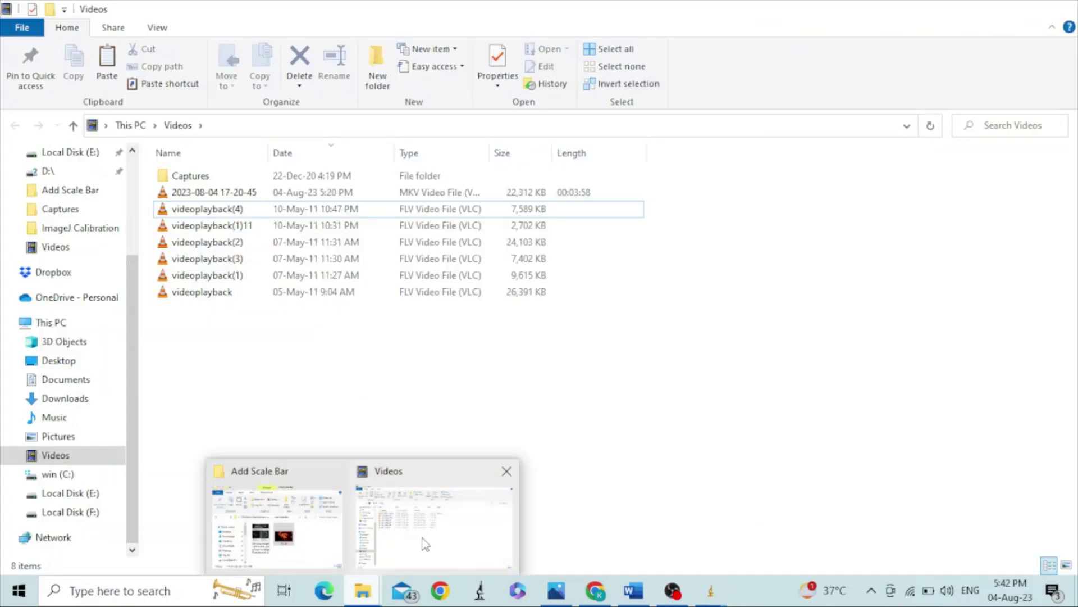
click(260, 521)
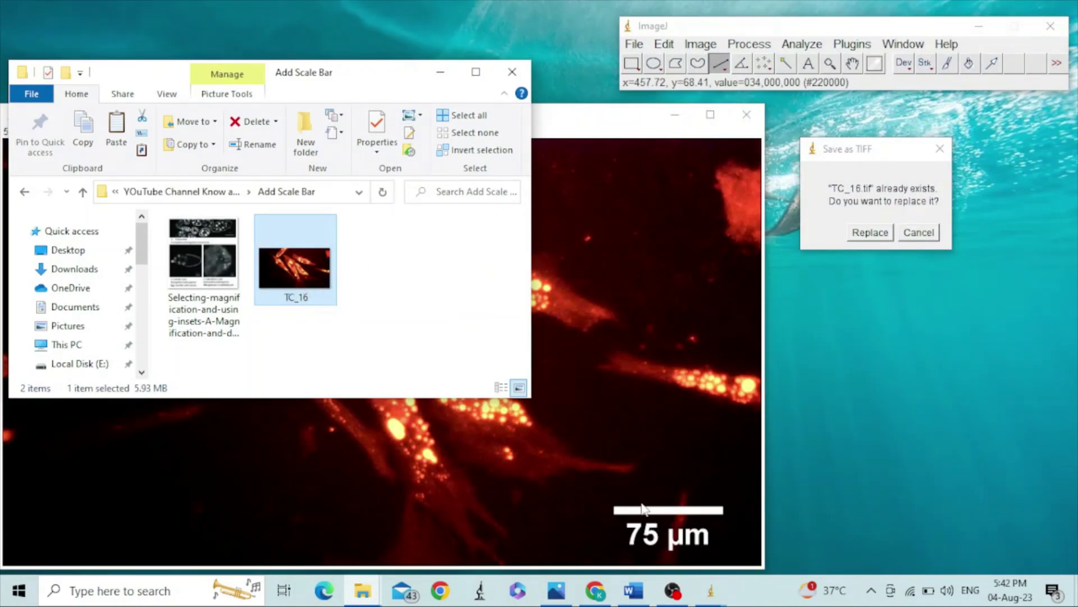
click(444, 78)
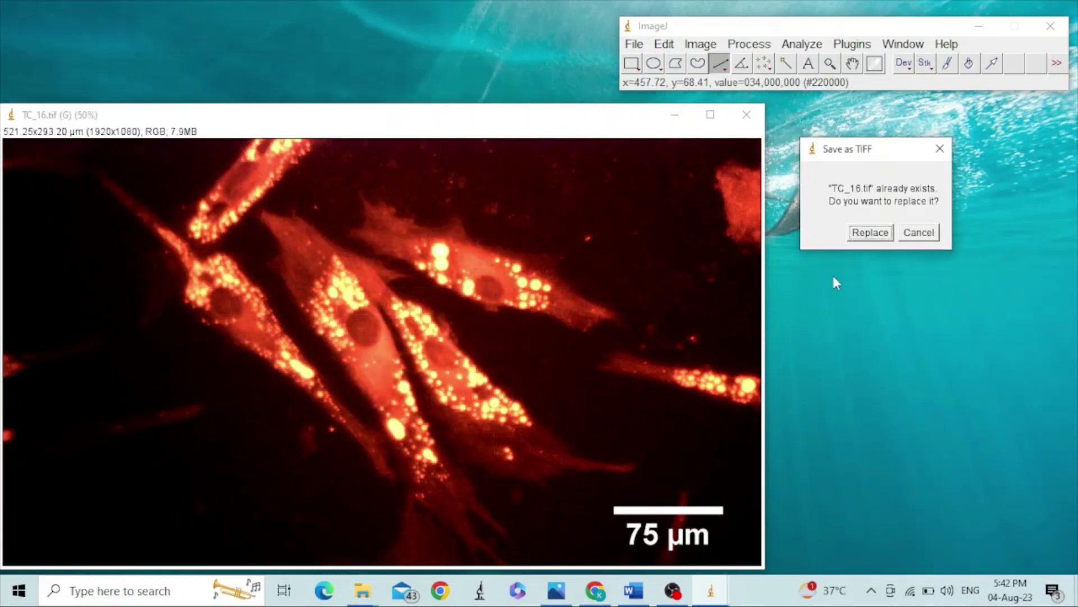
click(917, 234)
click(633, 44)
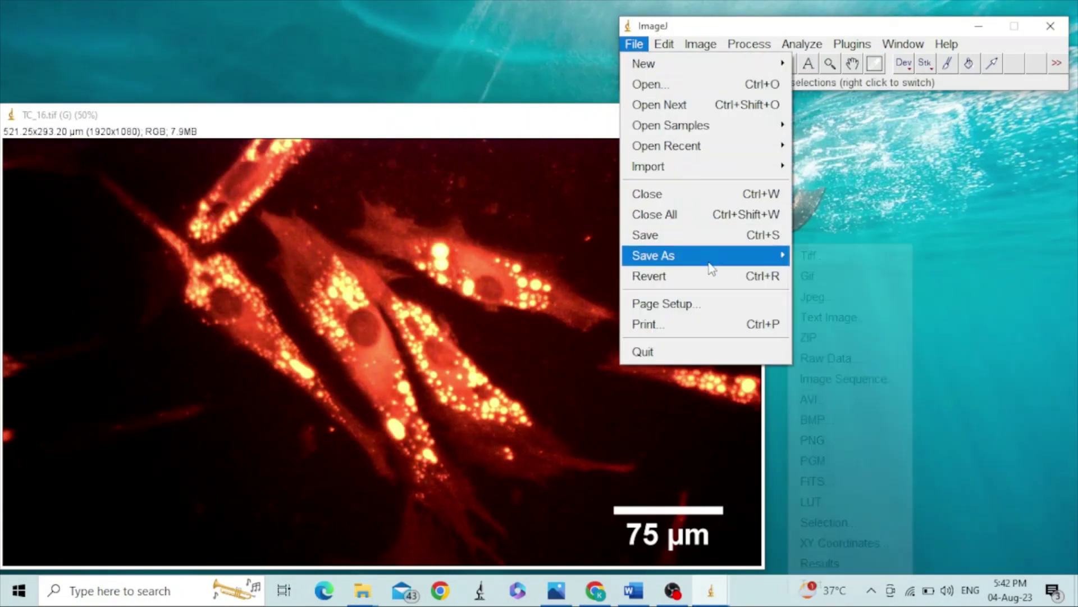
mouse_move(655, 255)
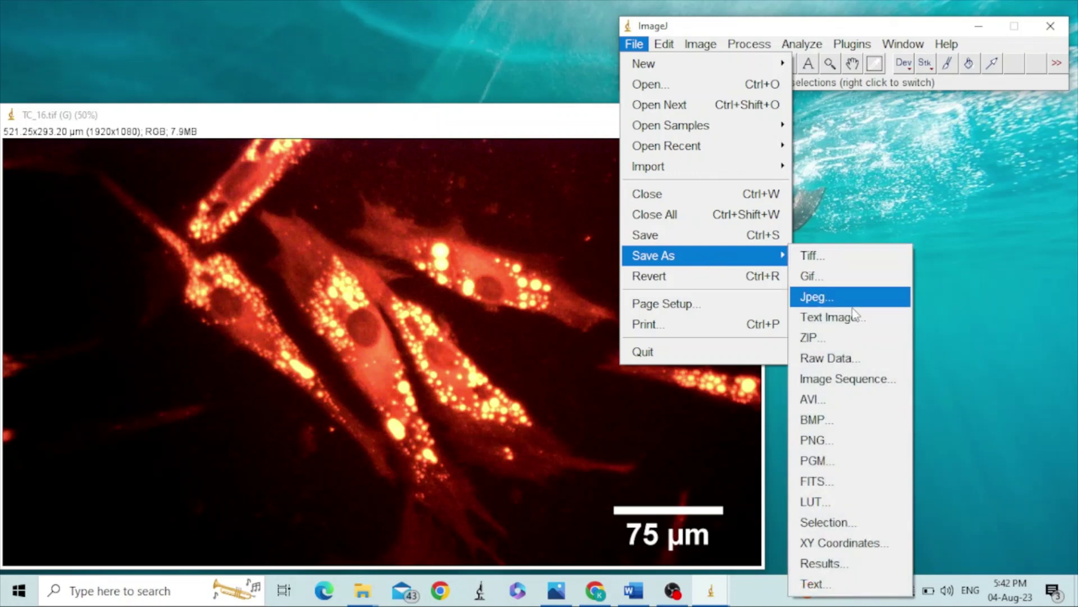
- Save As Tiff on the Desktop, appending ' 75um' to name it 'TC_16 75um.tif'
click(853, 264)
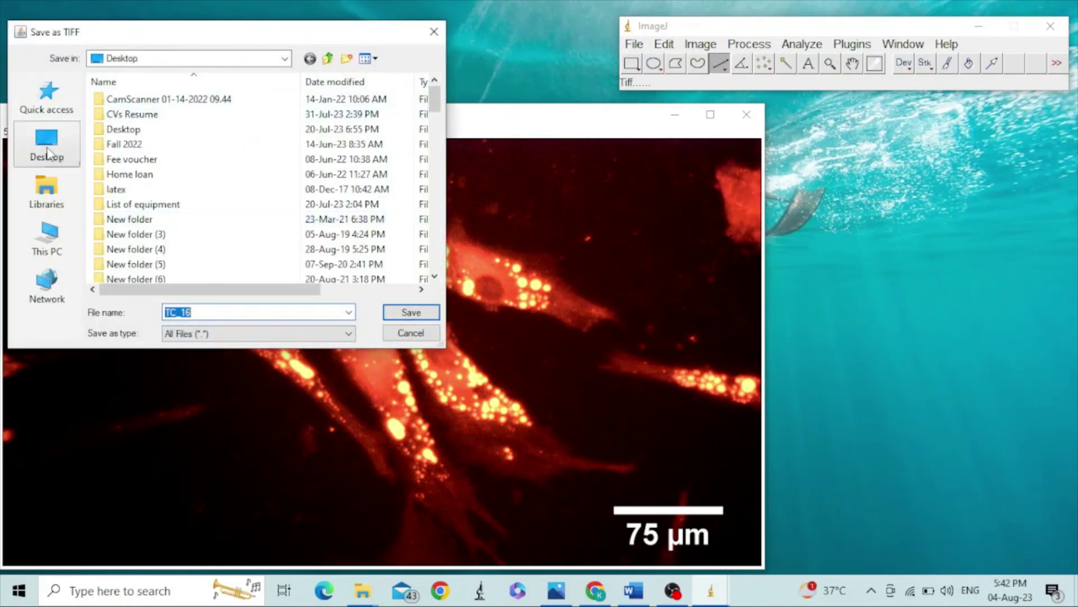
click(48, 152)
click(211, 316)
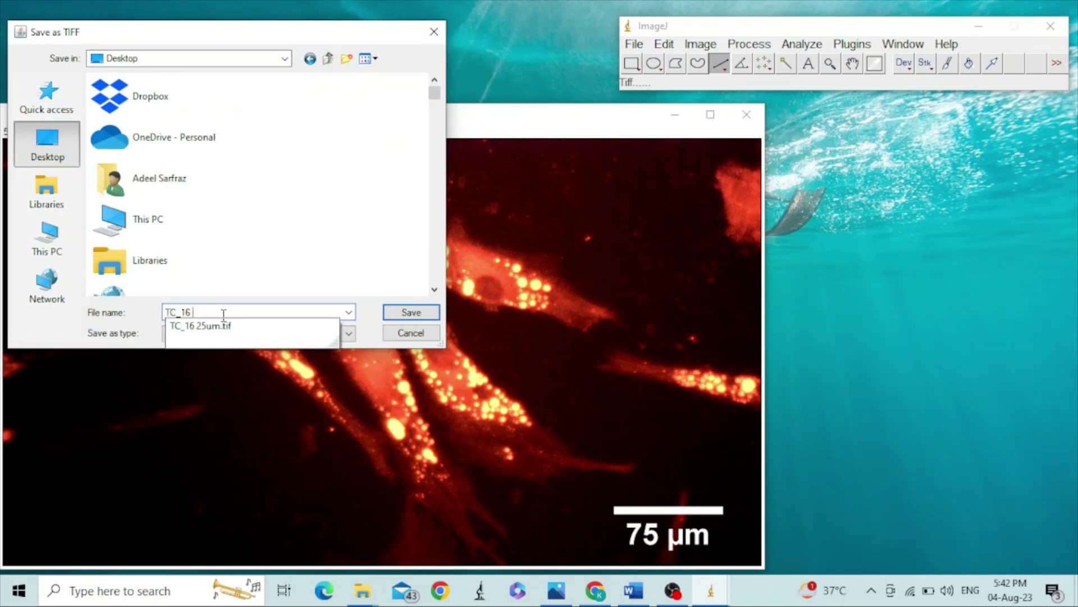
text(75)
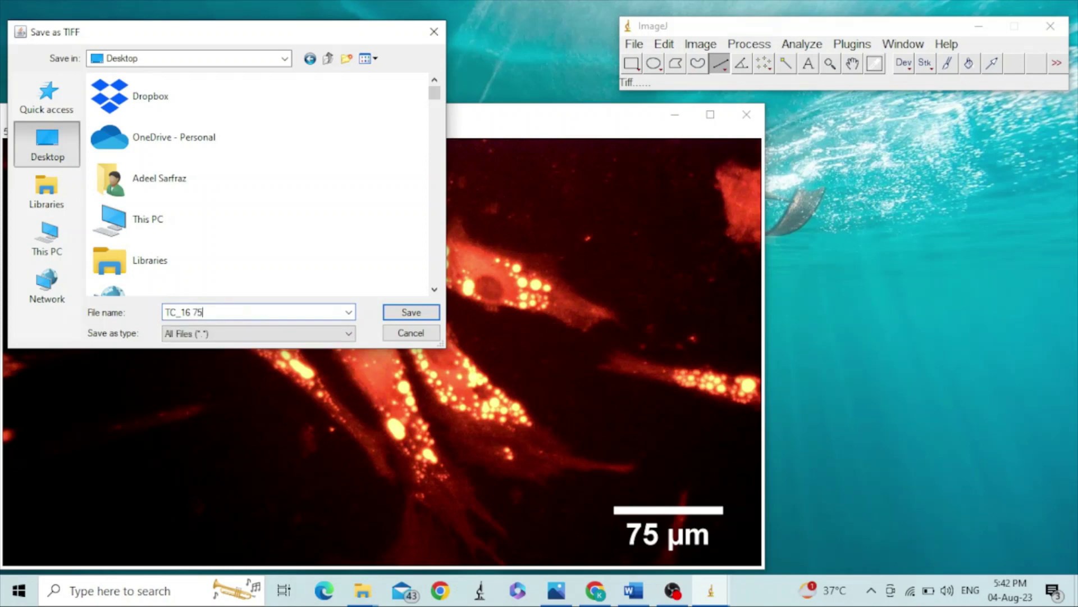
text(um)
click(411, 313)
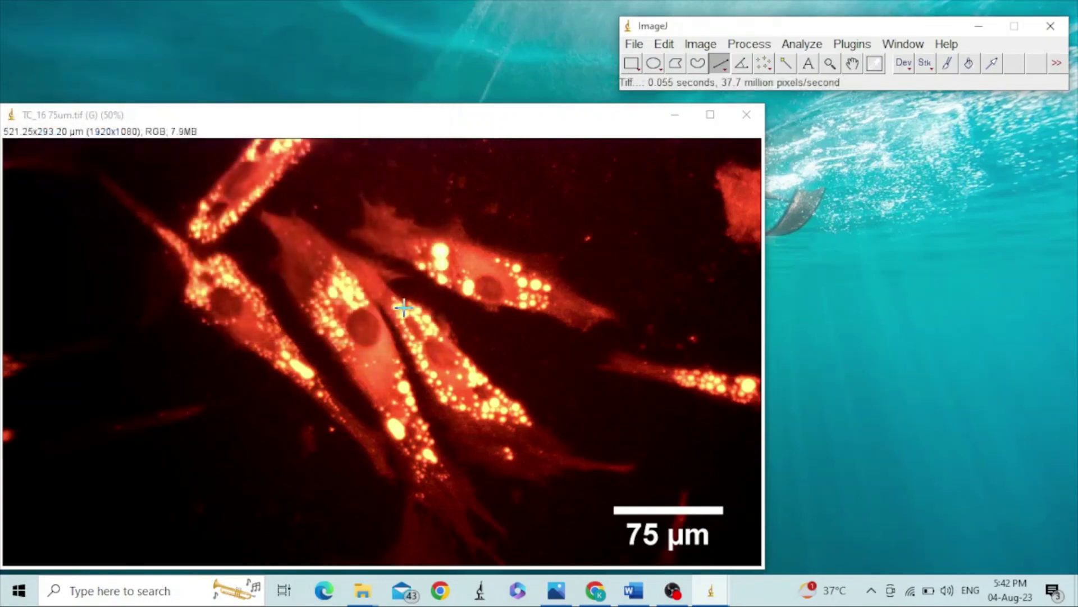